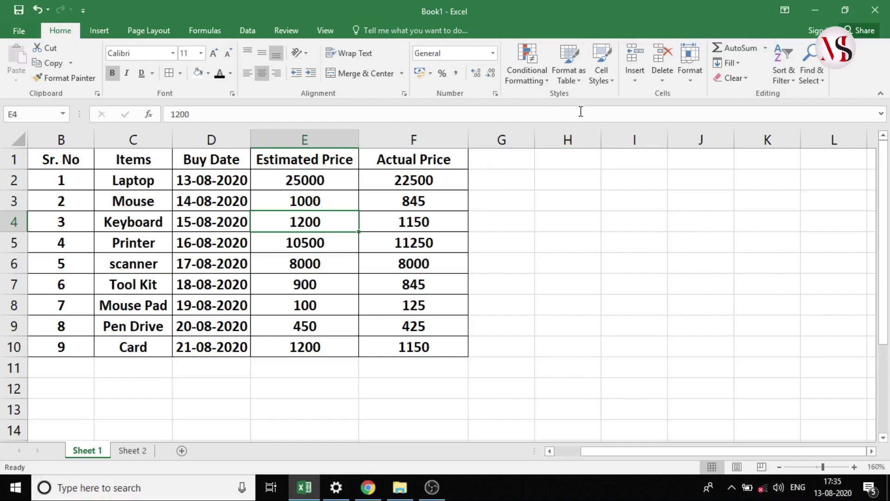
- Select the purchase data B1:F10 and pick a light orange table style for it
left_click(580, 81)
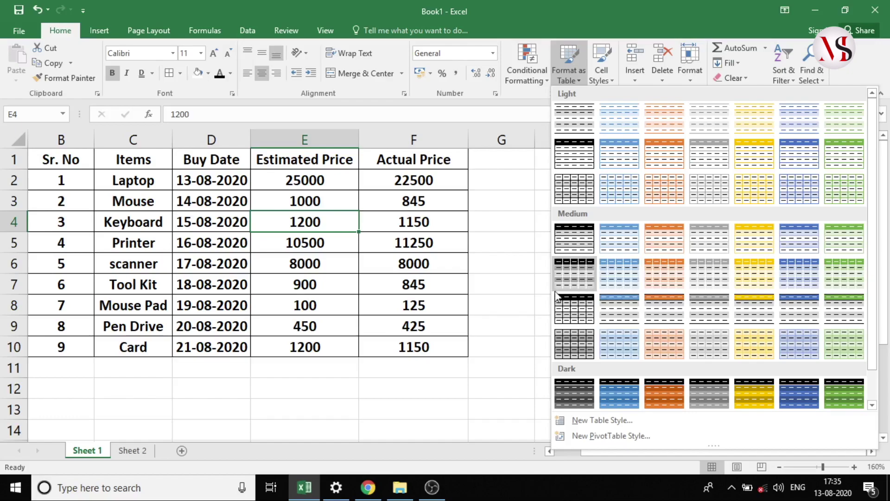
left_click(505, 194)
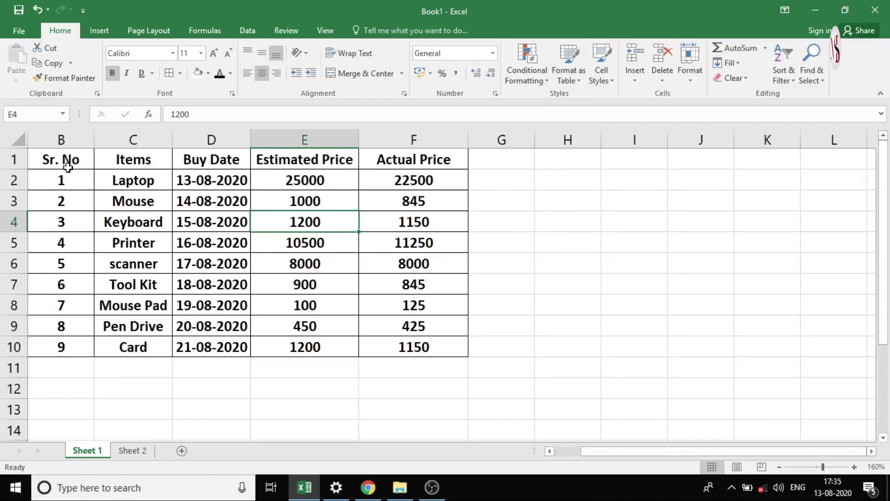
left_click_drag(58, 160, 411, 343)
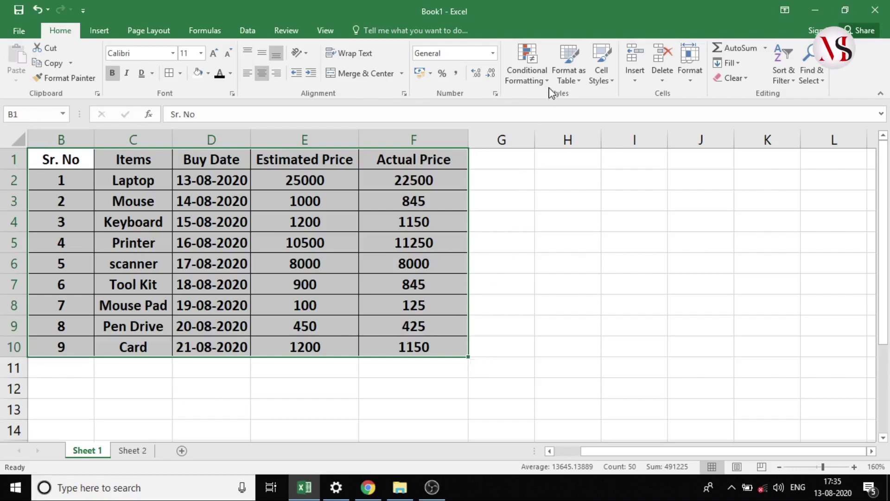
left_click(579, 84)
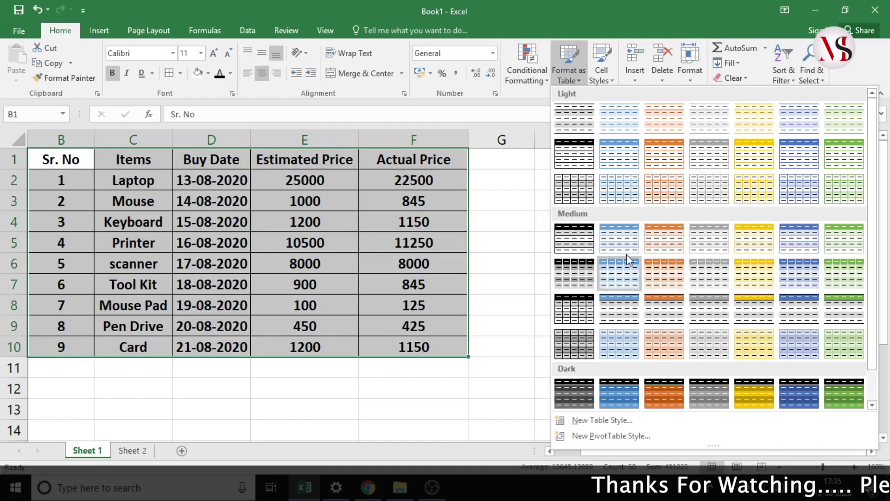
left_click(664, 126)
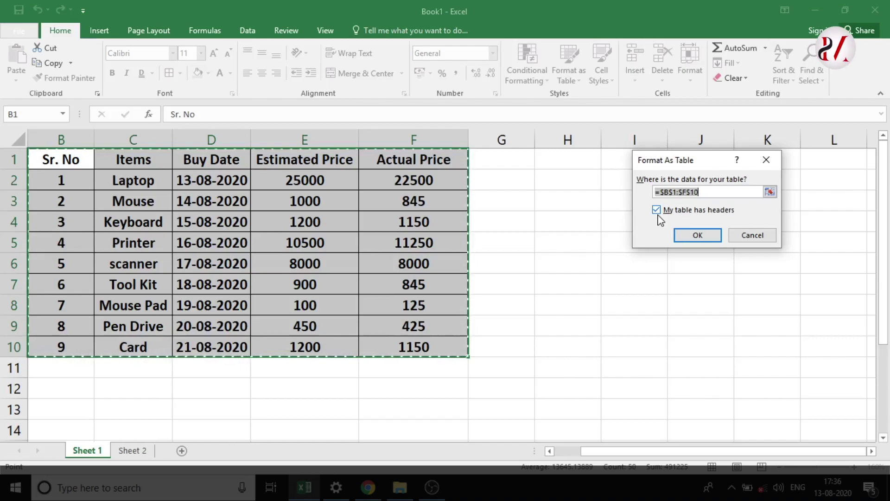
- Confirm B1:F10 as a table with headers, then select the heading row B1:F1
left_click(697, 235)
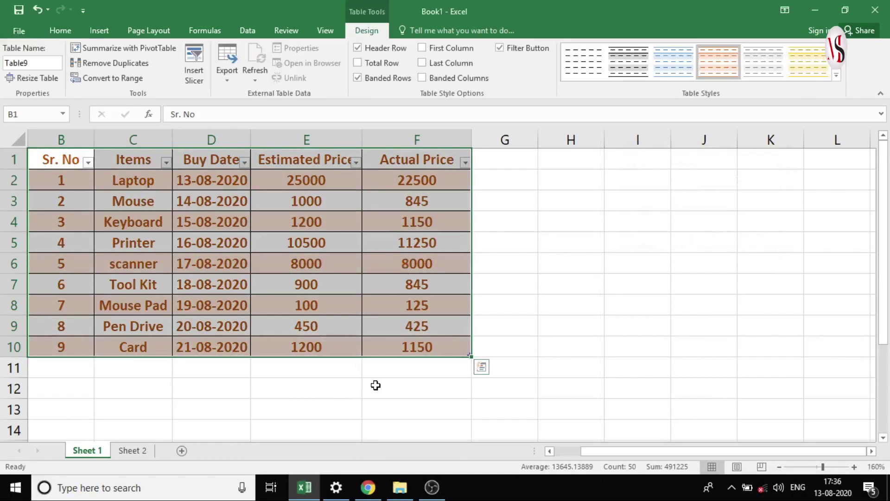
left_click(373, 385)
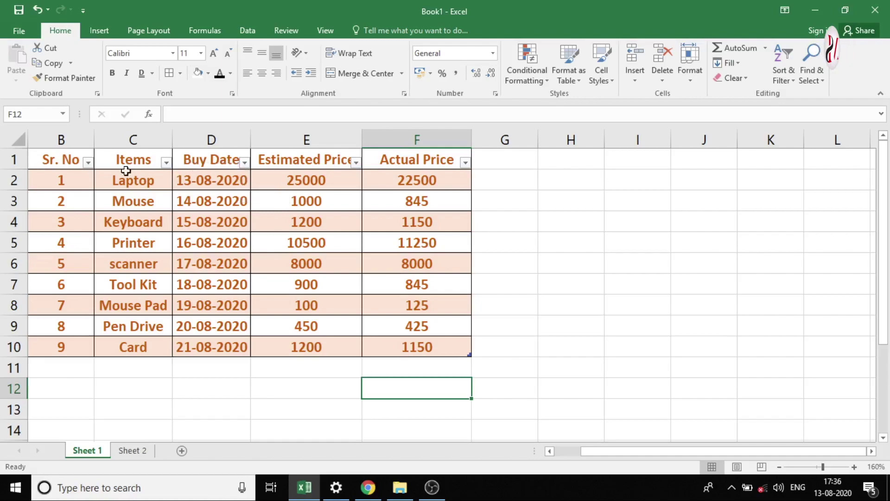
left_click_drag(59, 158, 404, 160)
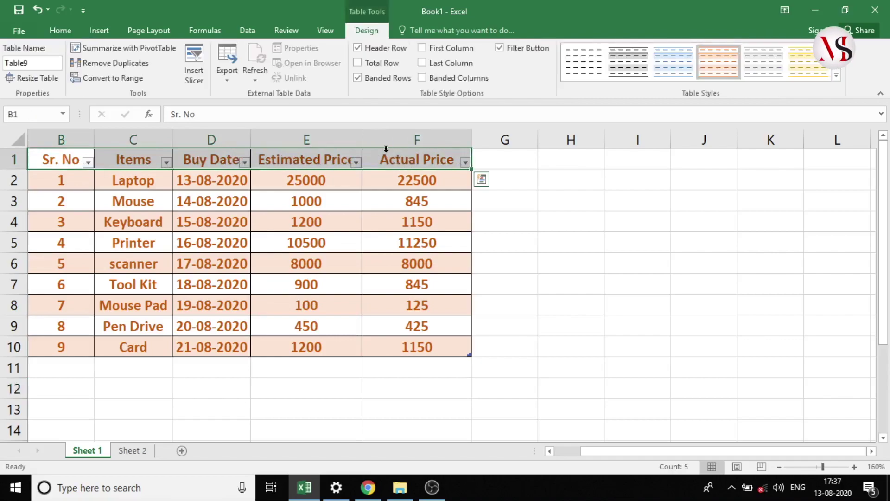
- Turn off the filter arrows on Sheet1's table headings and switch to Sheet 2
left_click(247, 33)
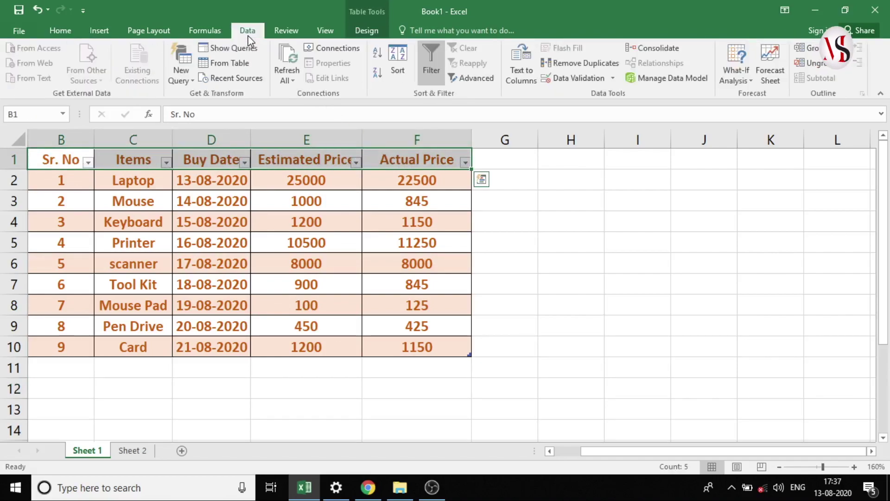
left_click(435, 57)
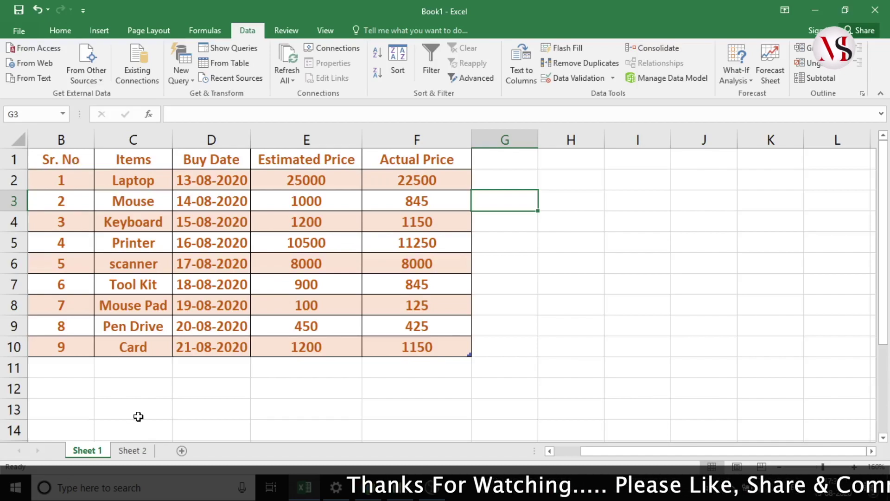
left_click(136, 455)
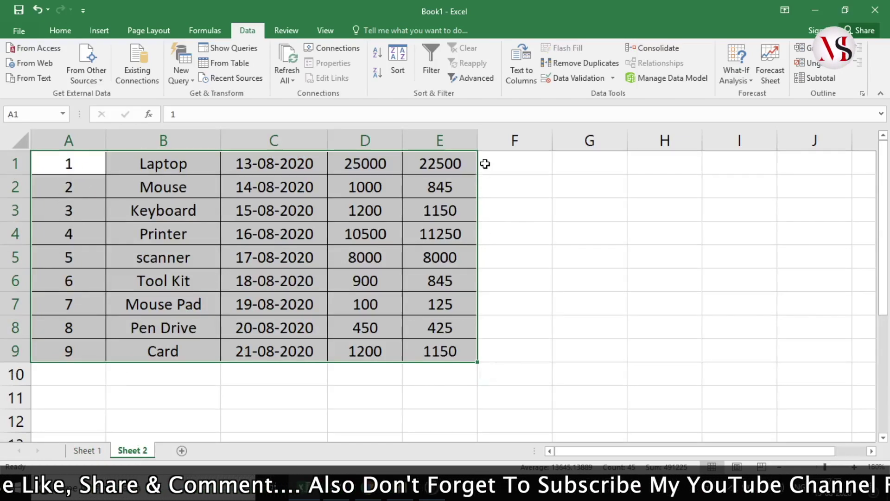
- Format Sheet 2's data as a table without headers, adding Column1–Column5 headings
left_click(60, 31)
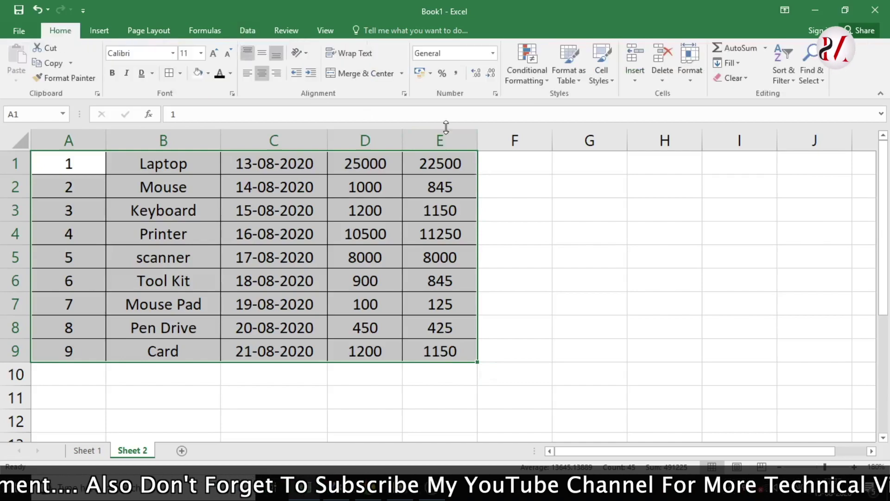
left_click(580, 83)
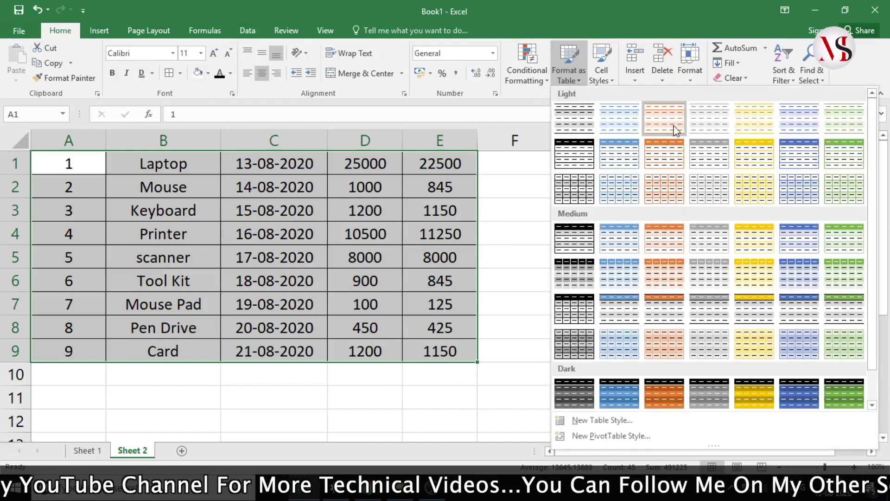
left_click(763, 125)
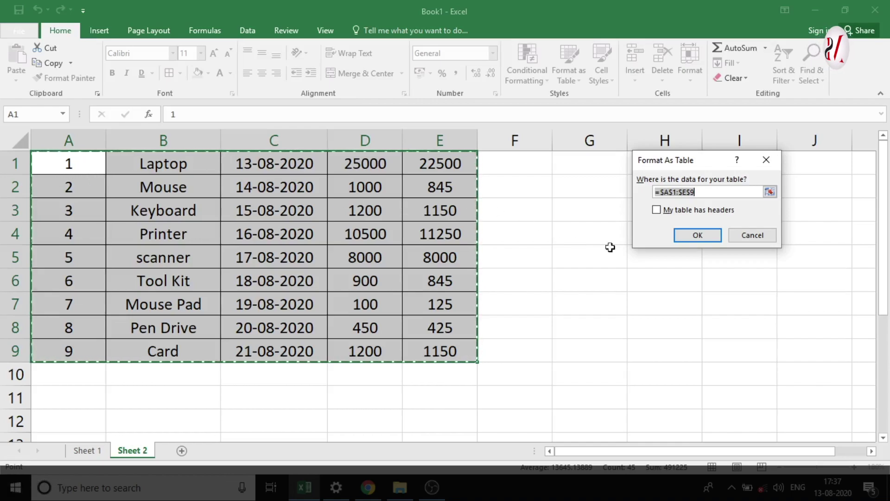
left_click(697, 237)
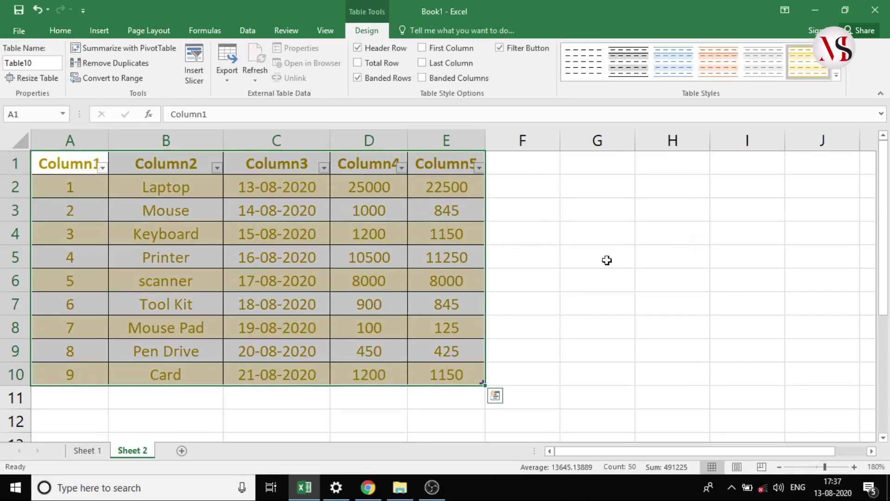
left_click(68, 167)
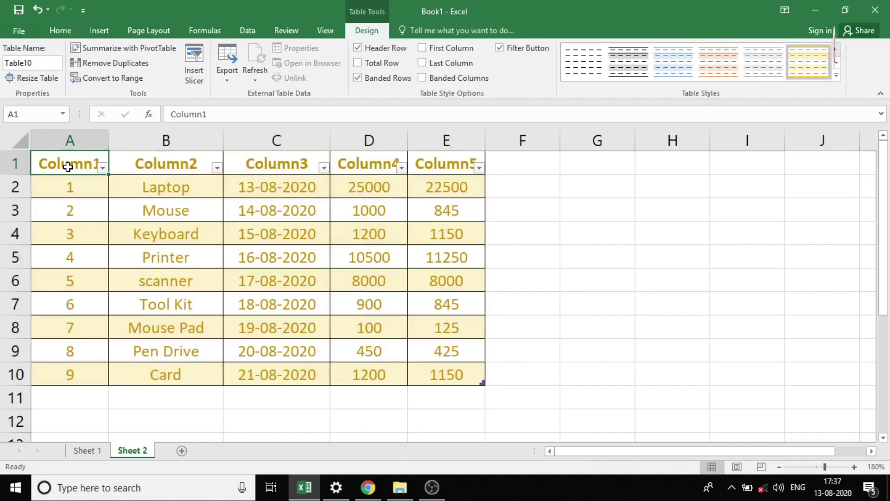
- Rename the Column1 heading in A1 to 'Sr. No.' and select the heading row
double_click(69, 167)
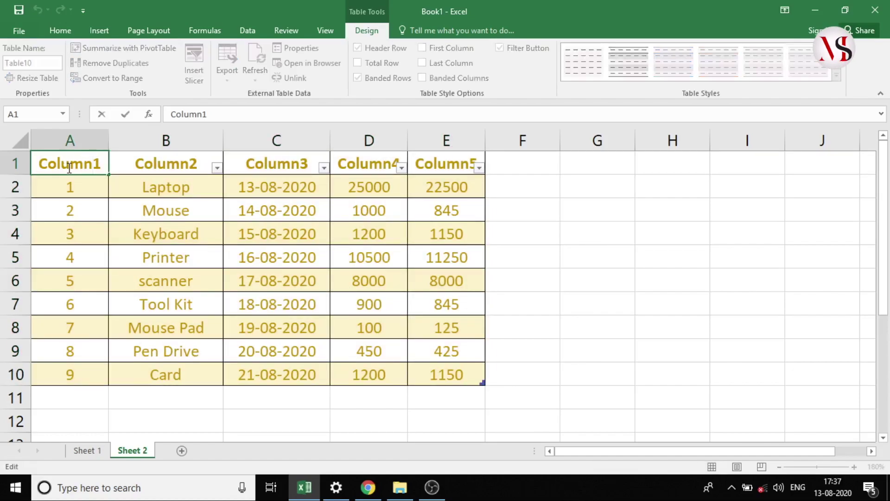
key("BackSpace")
key("BackSpace")
key("BackSpace")
key("BackSpace")
key("BackSpace")
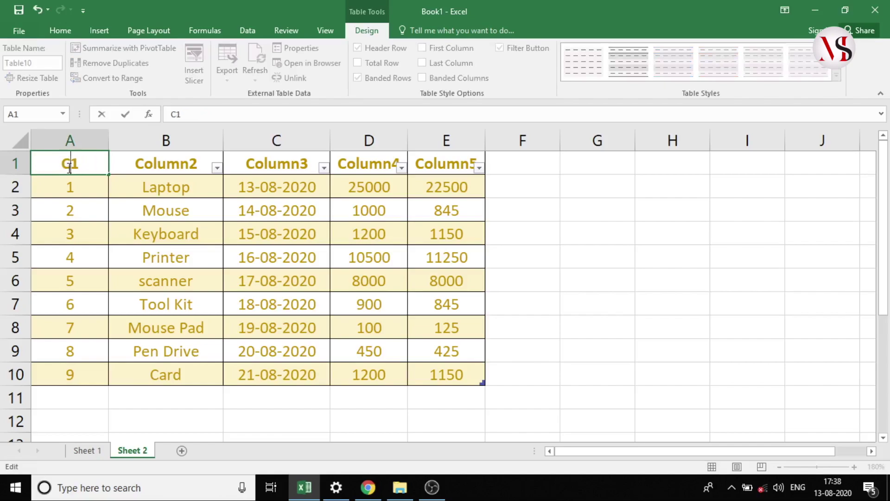
key("BackSpace")
type("r")
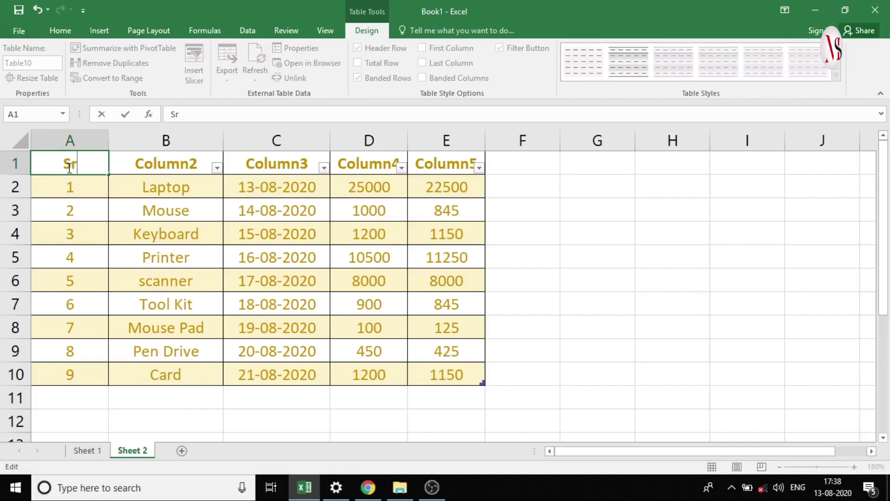
type(". No.")
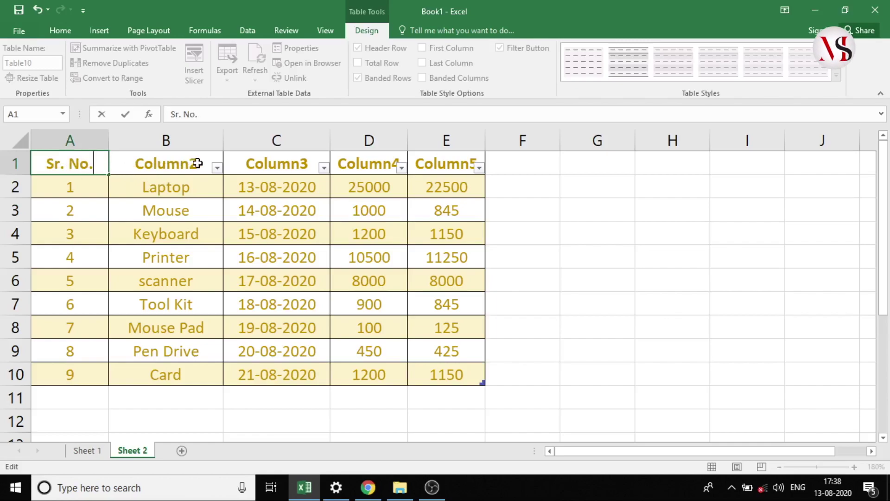
key("Tab")
left_click(264, 168)
left_click(366, 163)
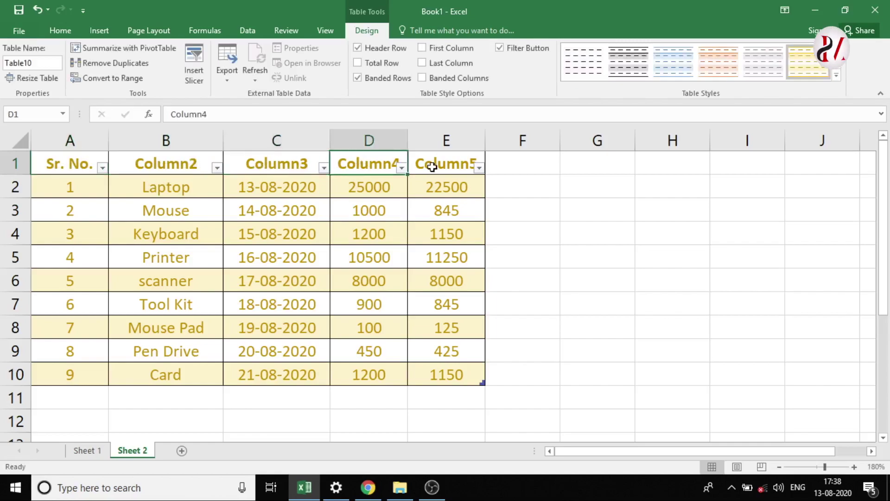
left_click(432, 166)
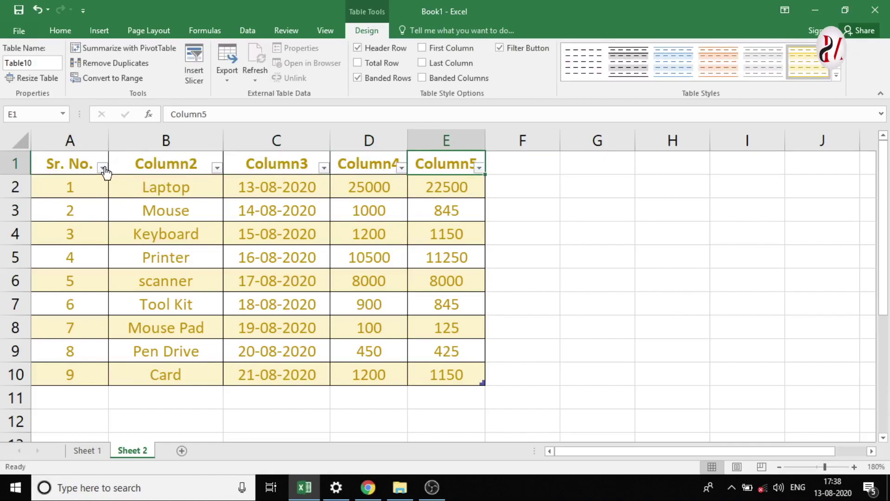
left_click_drag(53, 165, 452, 163)
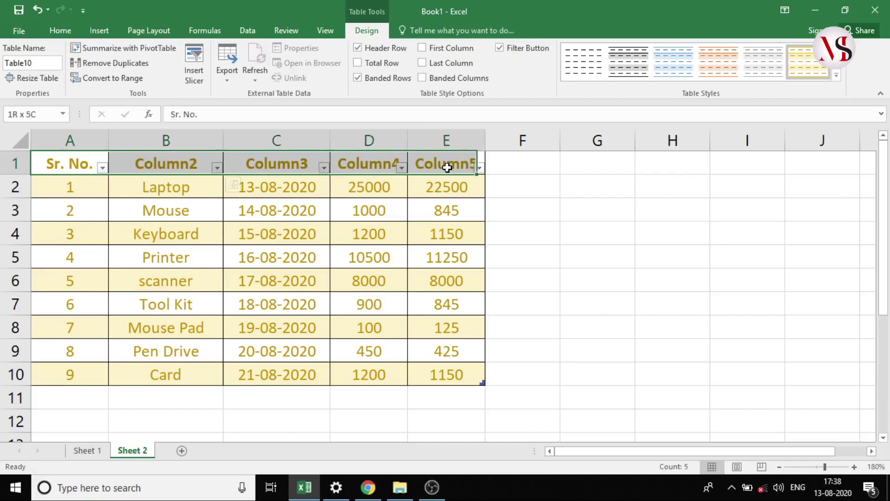
- Remove the filter arrows from Sheet 2's table and return to Sheet1
left_click(248, 30)
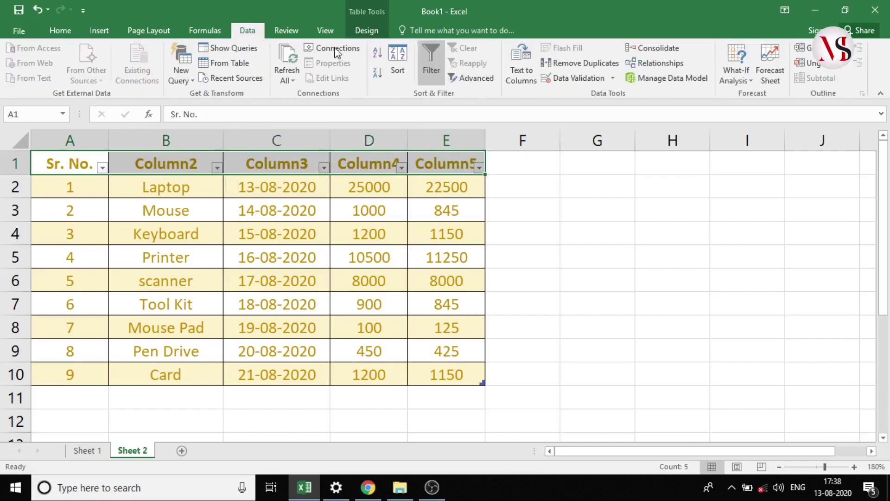
left_click(432, 59)
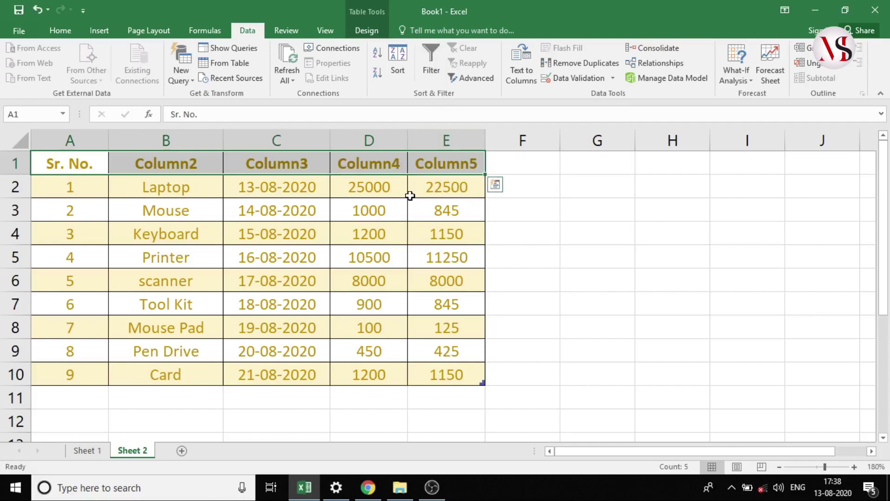
left_click(90, 452)
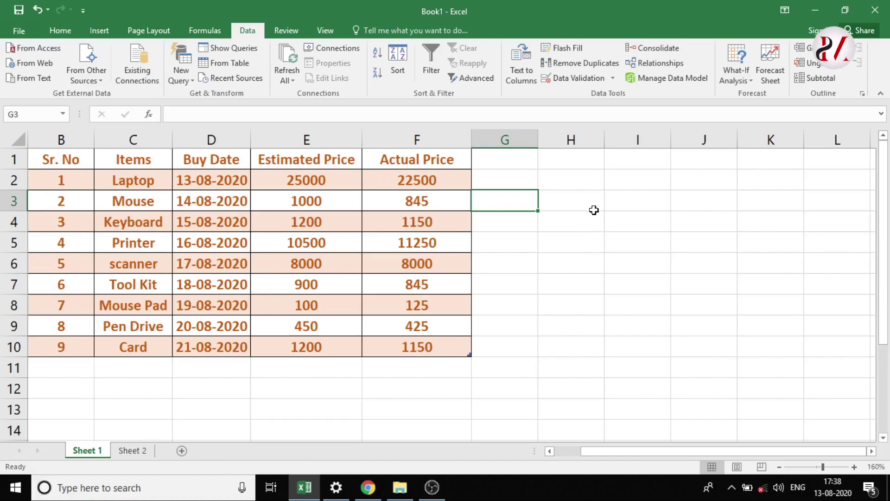
- Open the Cell Styles gallery on the Home tab over Sheet1's orange table
left_click(61, 31)
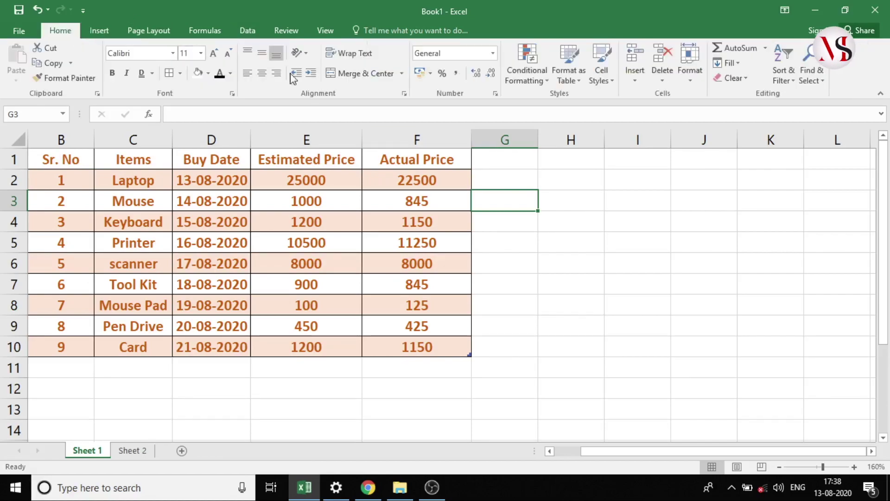
left_click(579, 84)
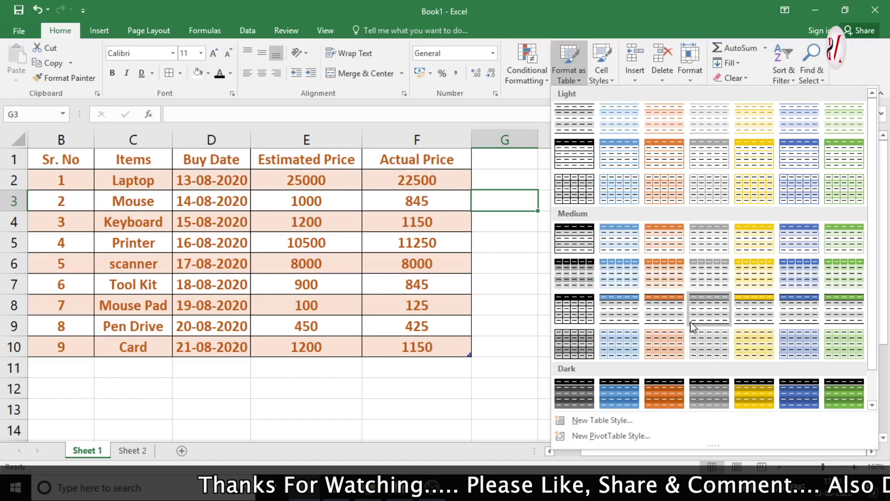
left_click(496, 254)
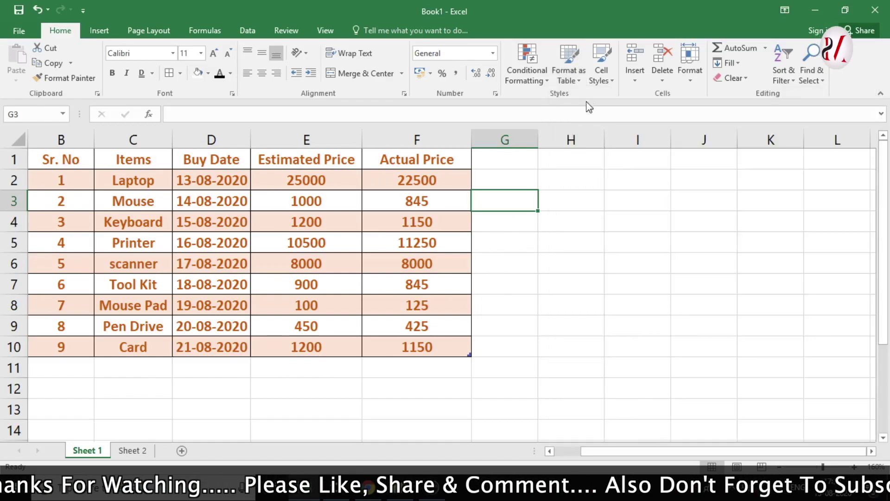
left_click(612, 81)
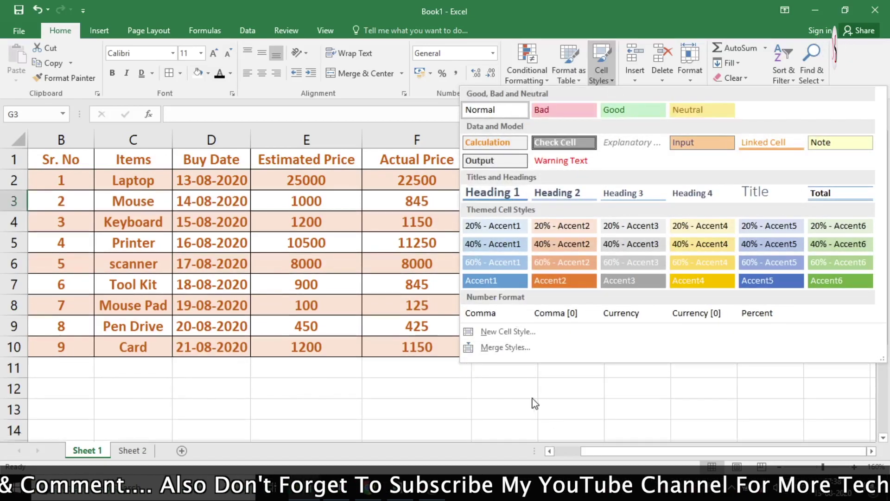
- Undo three times to strip the table formatting from B1:F10, leaving plain bordered data
left_click(399, 416)
left_click_drag(51, 159, 434, 348)
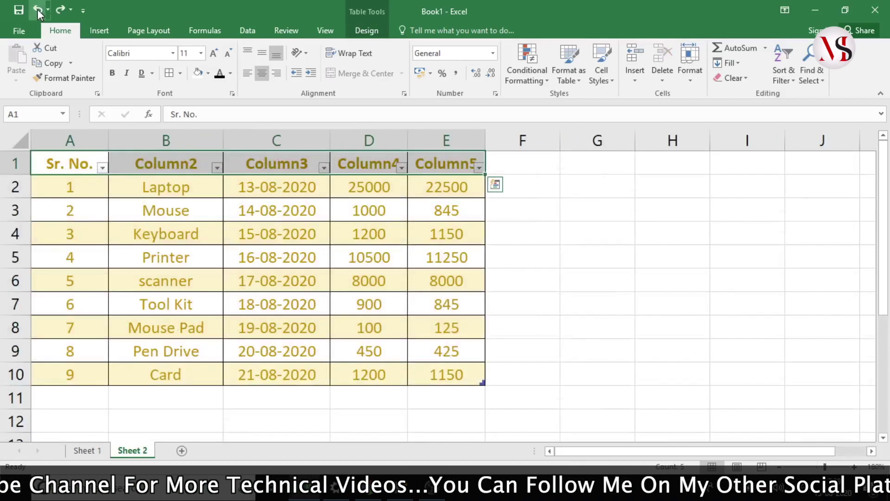
left_click(37, 10)
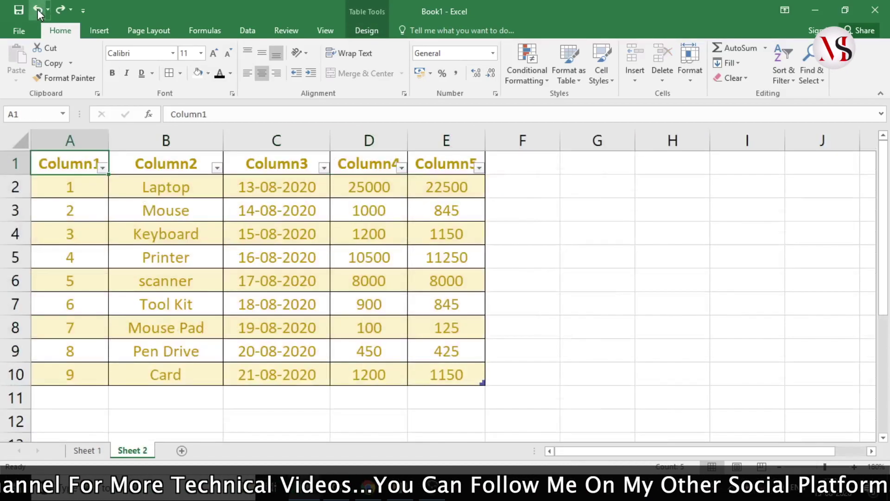
left_click(37, 9)
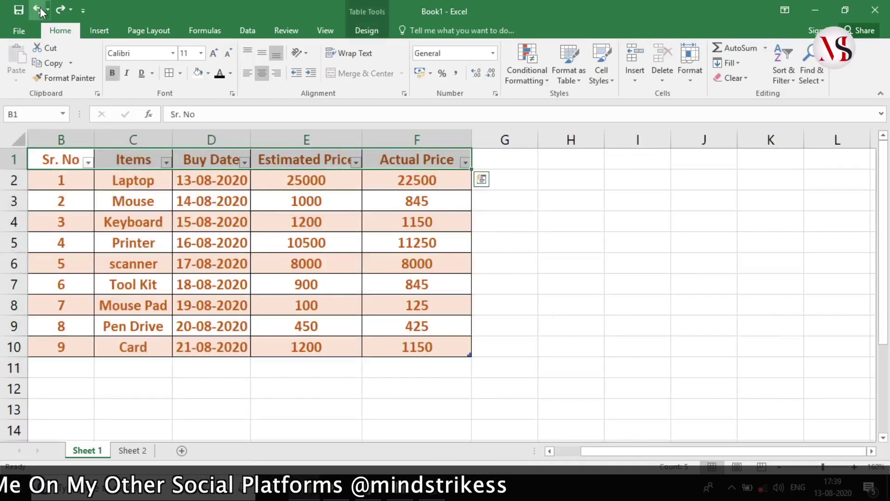
left_click(37, 9)
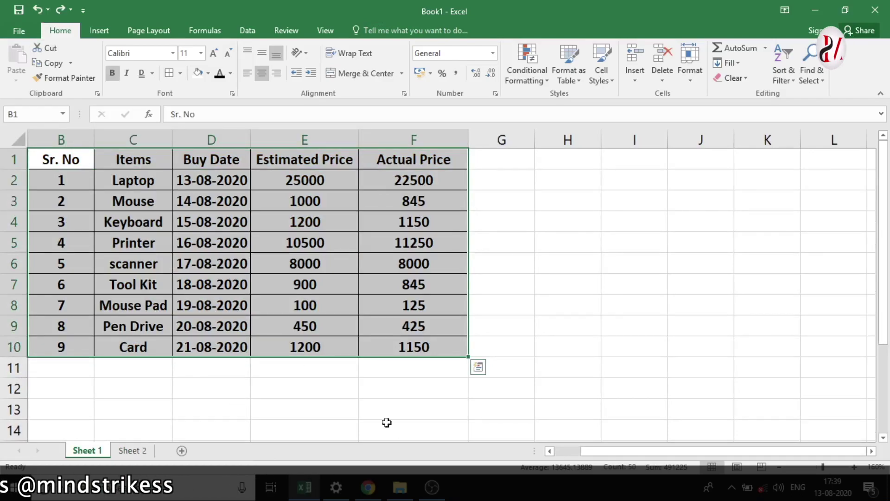
left_click(370, 403)
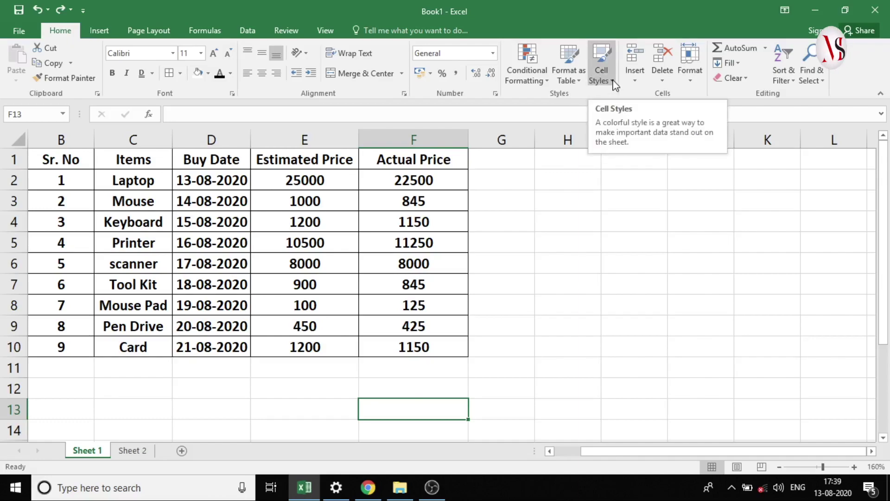
- Apply the Bad cell style to the estimated price 100 in E8
left_click(602, 74)
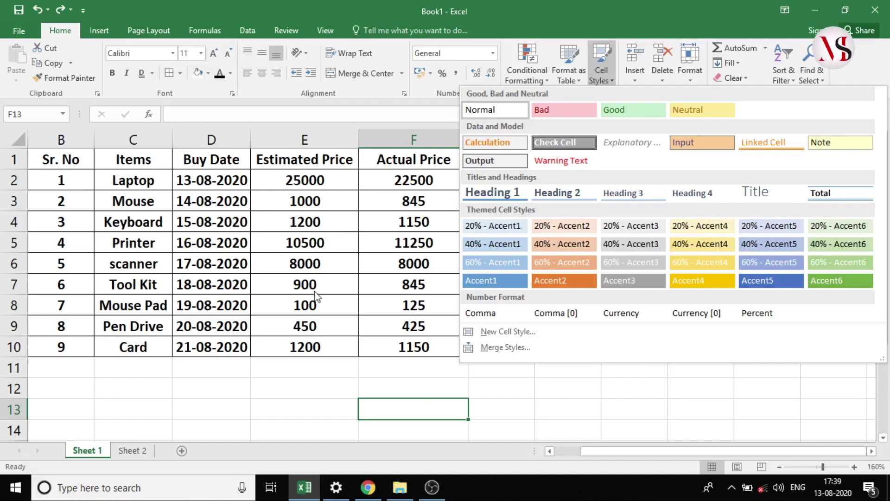
left_click(315, 307)
left_click(313, 305)
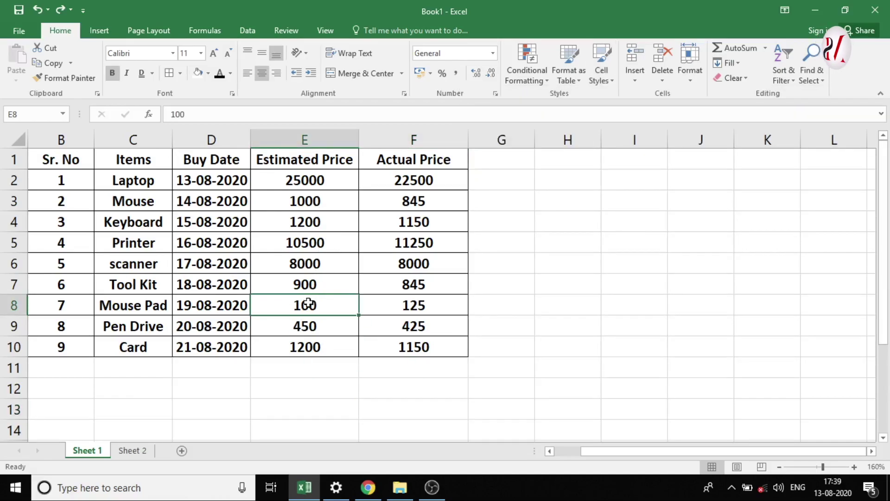
left_click(612, 84)
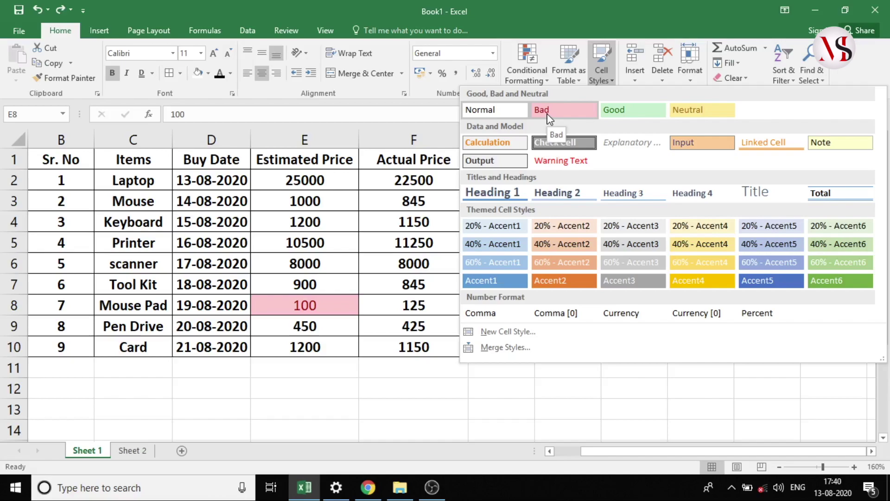
left_click(547, 115)
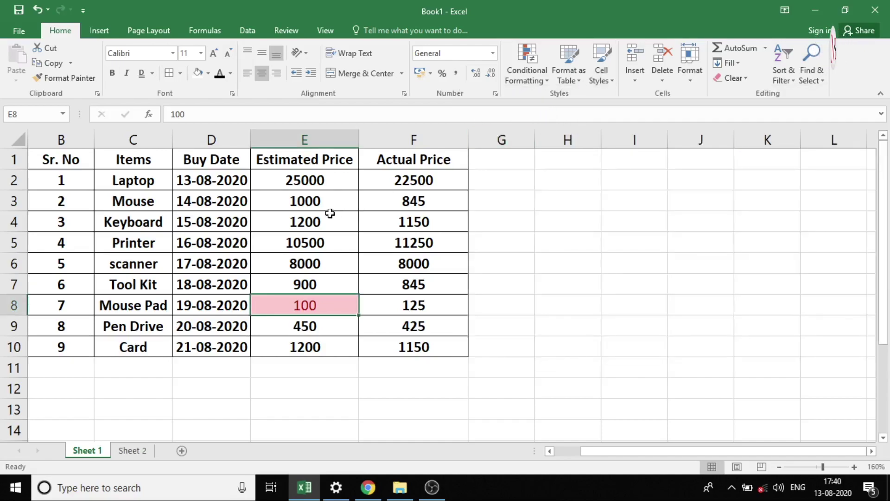
- Give the laptop's 25000 estimated price in E2 the Good cell style
left_click(312, 182)
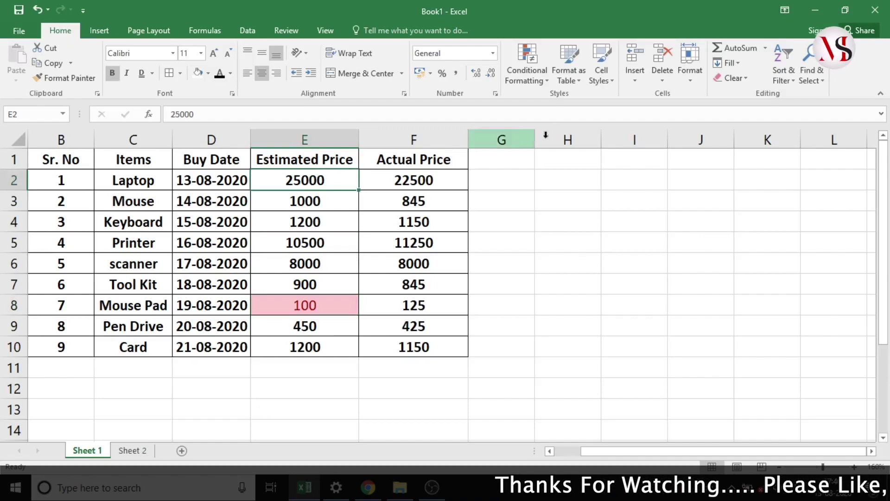
left_click(612, 82)
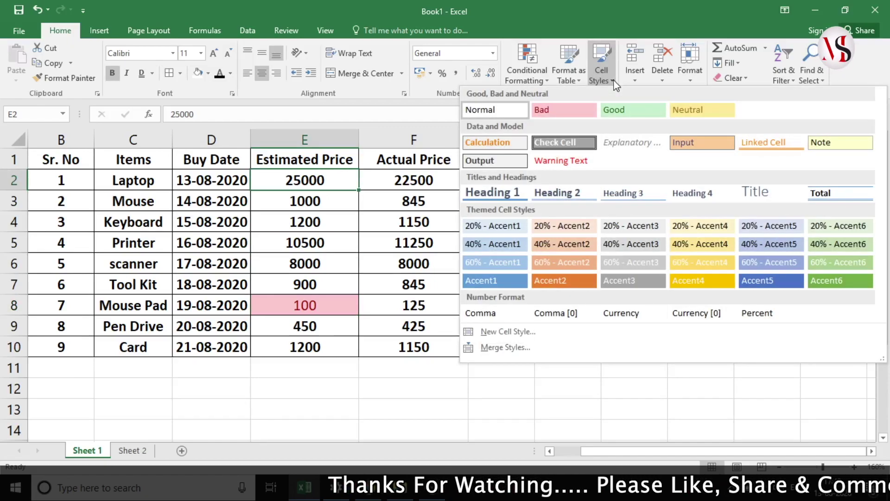
left_click(624, 111)
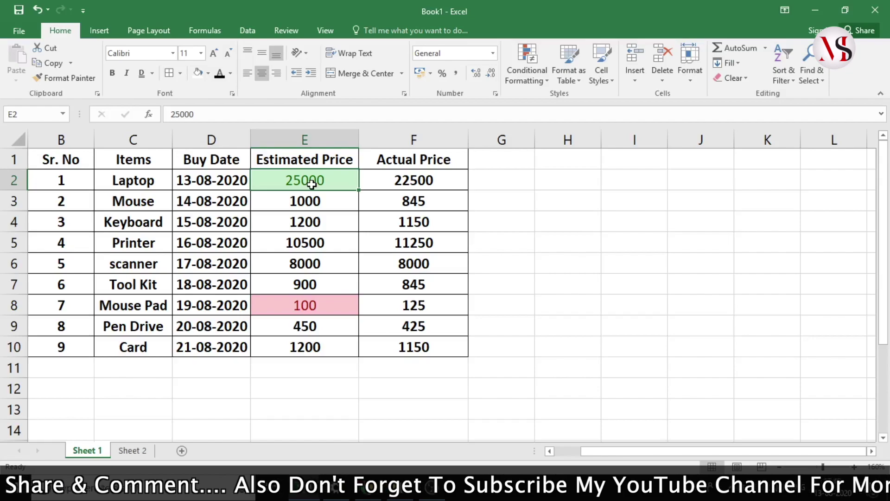
left_click(612, 82)
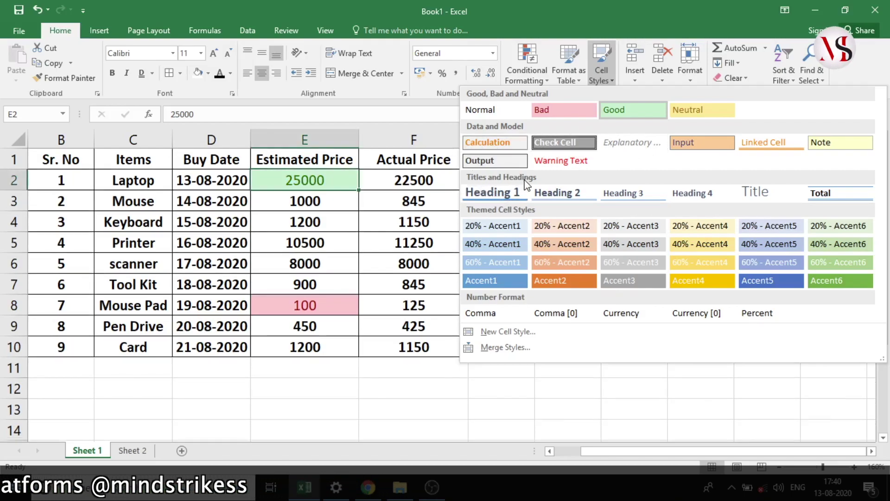
- Apply the Heading 2 cell style to the header row B1:F1
left_click(52, 160)
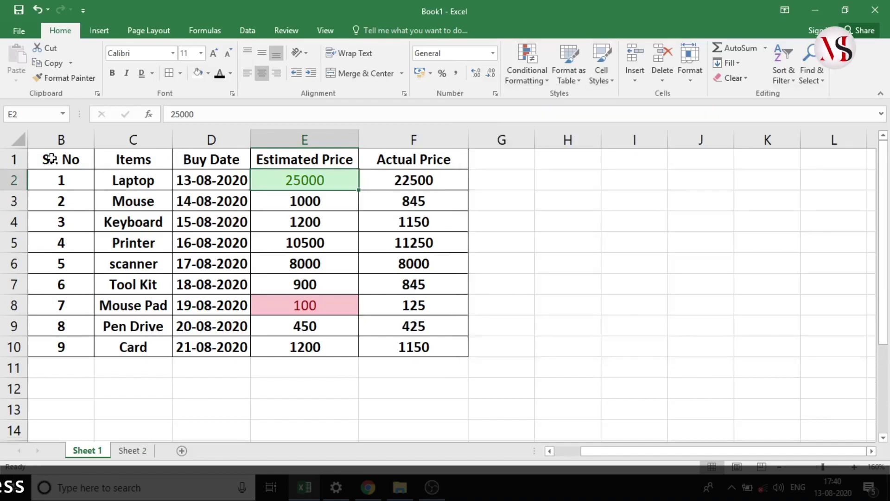
left_click(56, 160)
left_click_drag(107, 165, 411, 160)
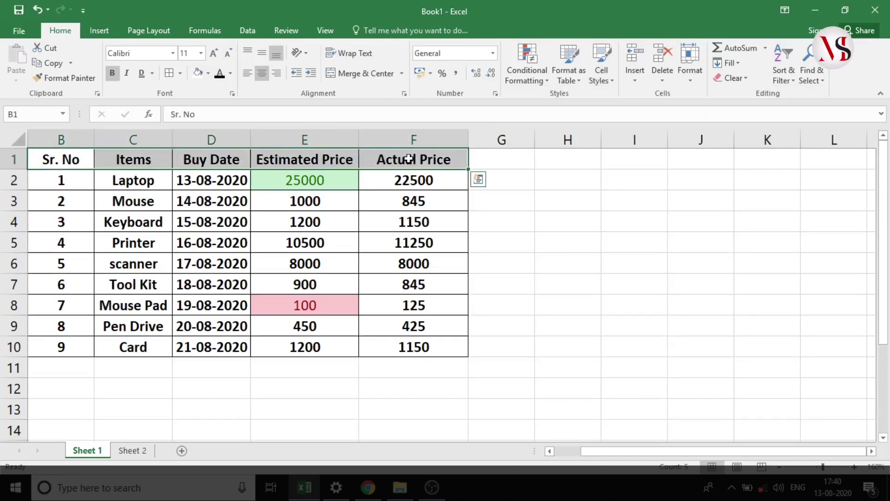
left_click(611, 83)
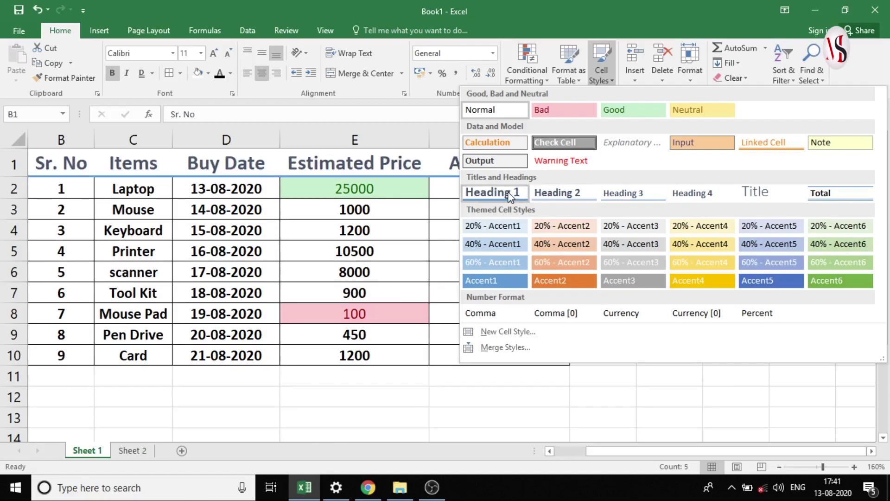
left_click(552, 194)
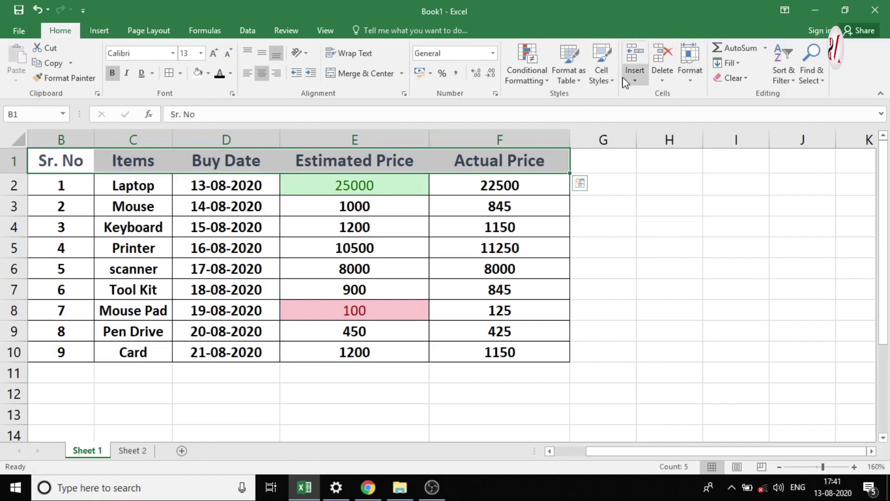
left_click(602, 65)
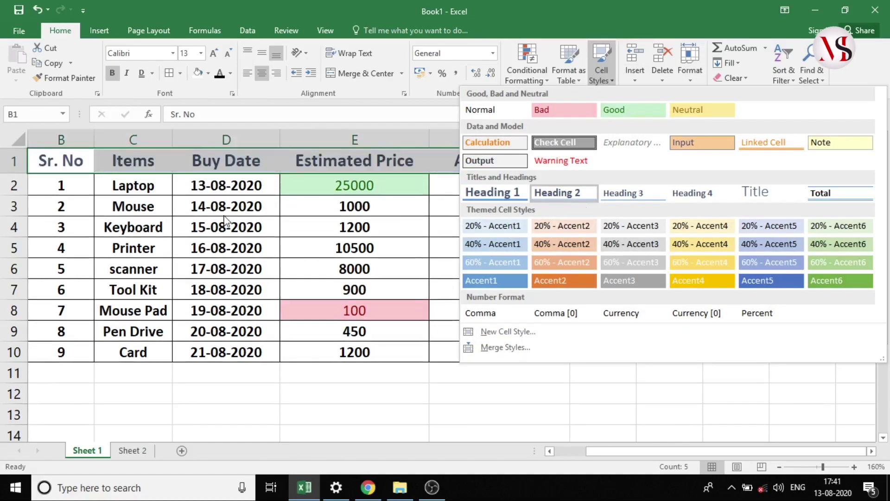
left_click(142, 225)
left_click(142, 227)
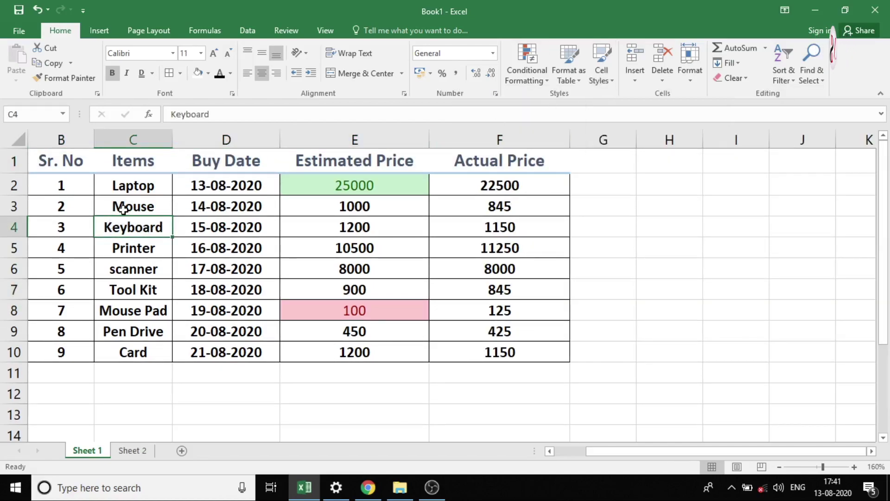
- Select the items Mouse through Tool Kit and browse the cell styles without applying any
left_click_drag(121, 205, 139, 287)
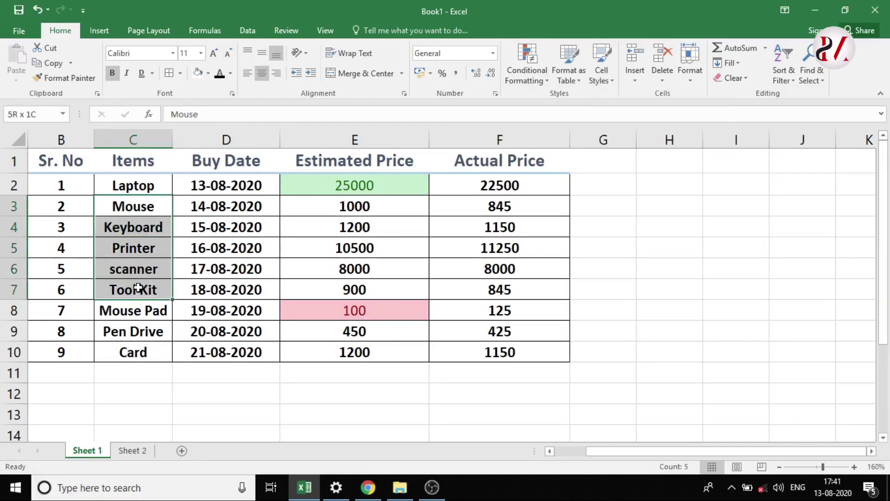
left_click(612, 85)
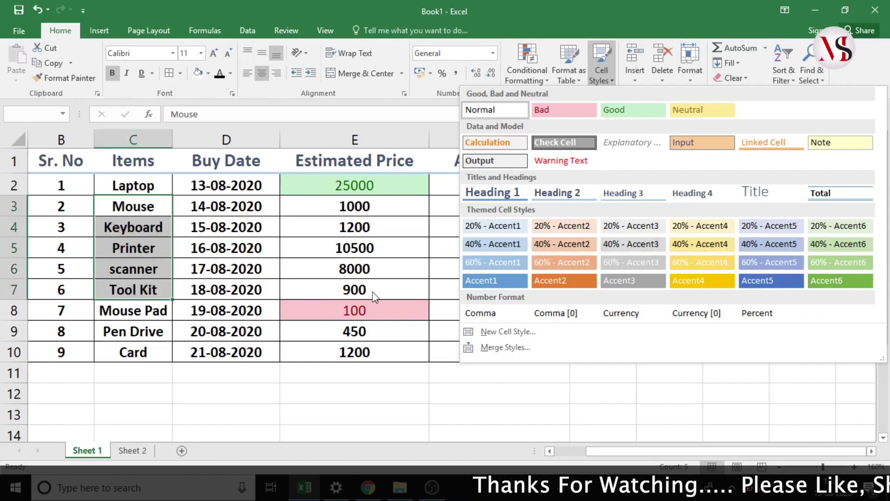
left_click(372, 246)
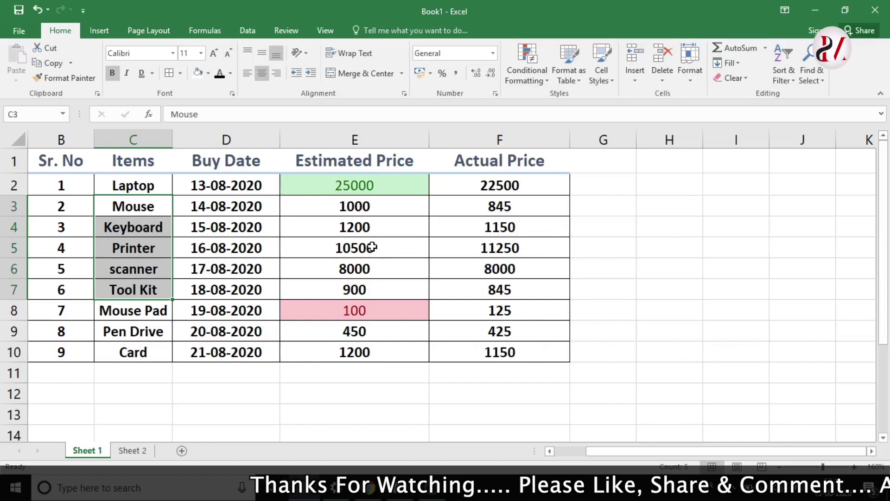
- Apply Comma, then Comma [0], to E5 so the printer price shows 10,500
left_click(372, 246)
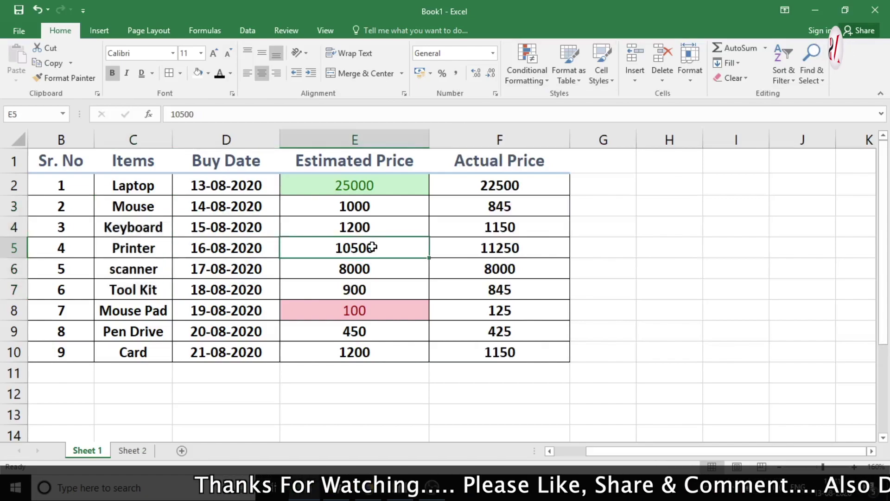
left_click(601, 71)
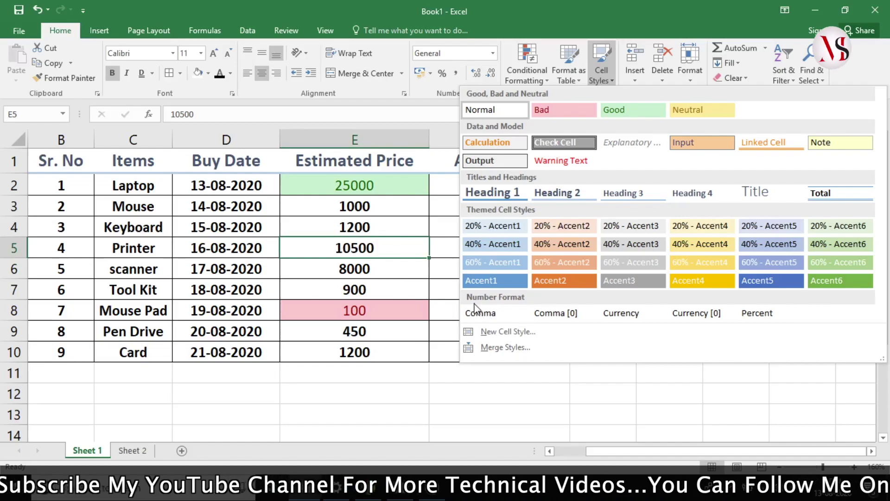
left_click(480, 313)
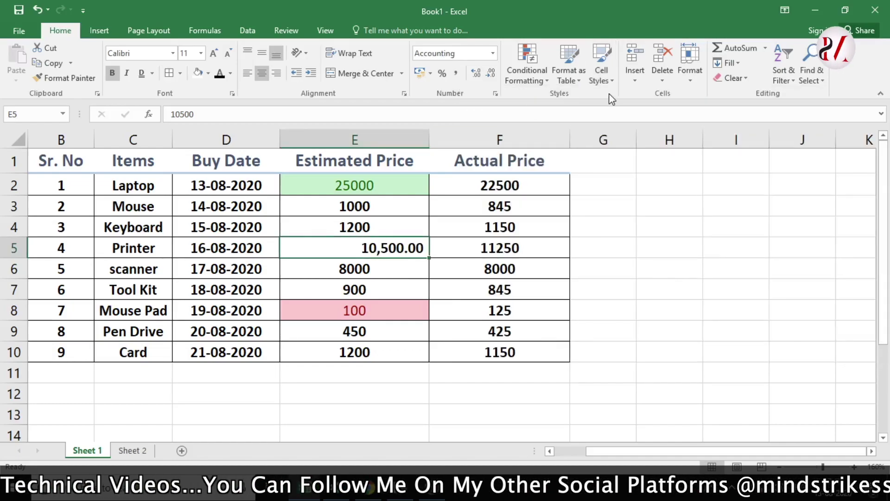
left_click(602, 74)
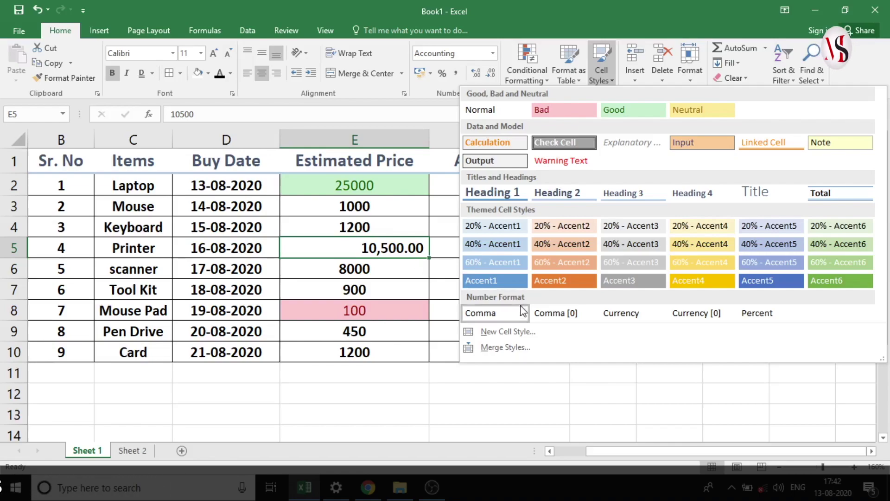
left_click(565, 313)
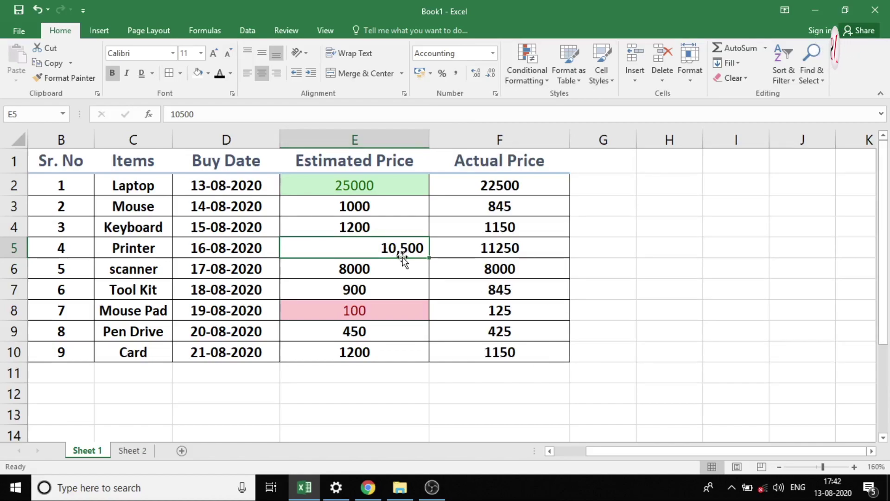
- Reopen the cell styles list for E5 to preview Currency as ₹ 10,500.00
left_click(600, 83)
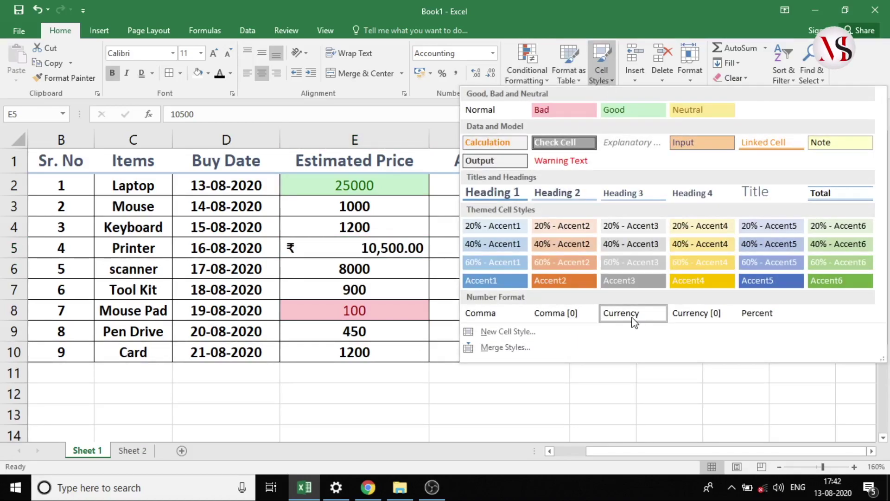